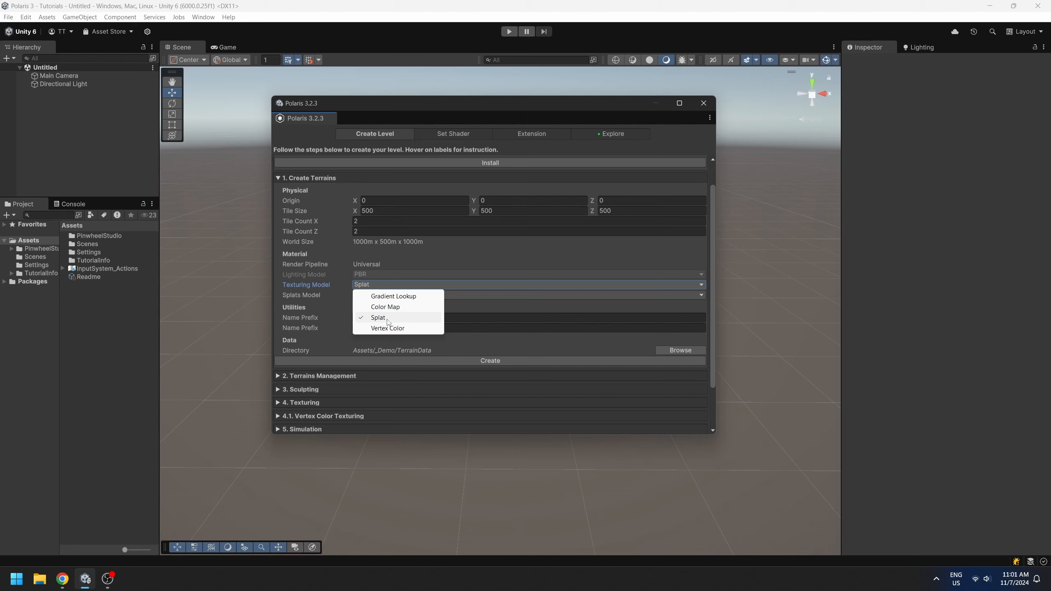
Step: Examine the texturing and splats model options for new terrains, and read the Splats section of the Polaris 3 user guide in the browser
{"action": "left_click", "coordinate": [338, 299]}
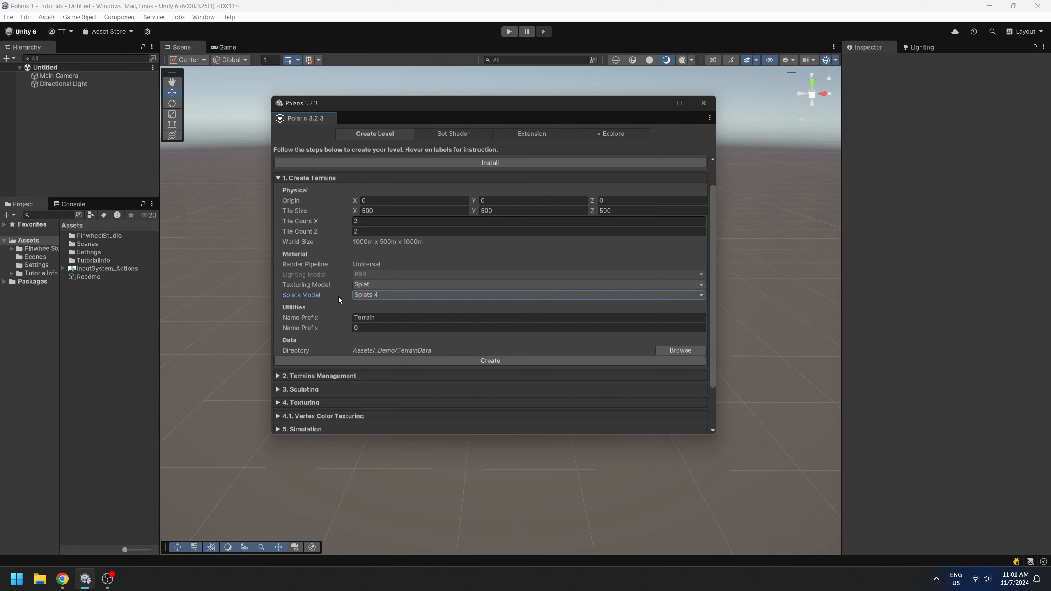
{"action": "left_click", "coordinate": [409, 298]}
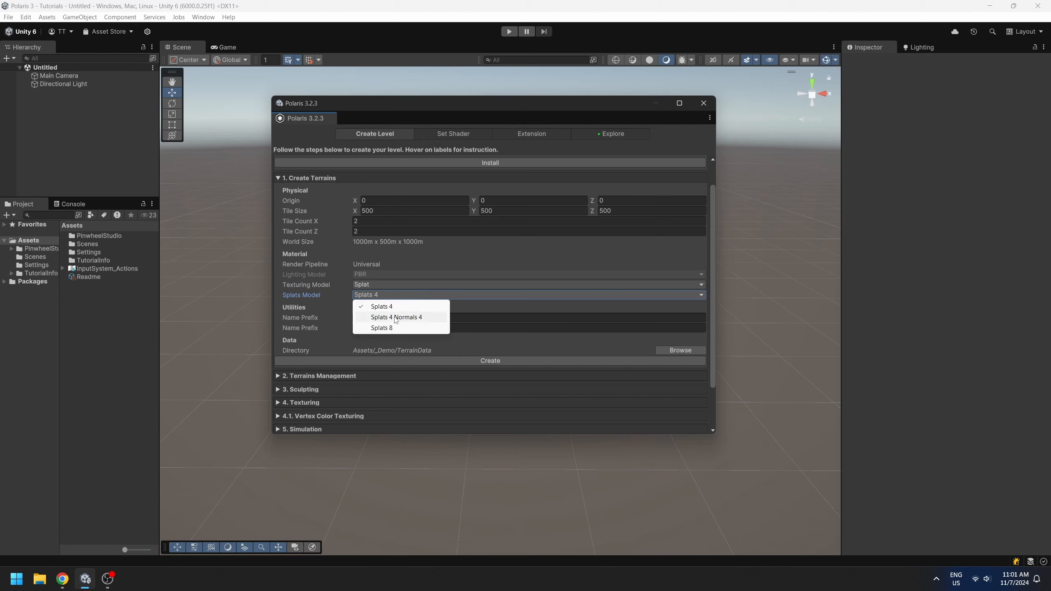
{"action": "left_click", "coordinate": [319, 298]}
{"action": "left_click", "coordinate": [363, 285]}
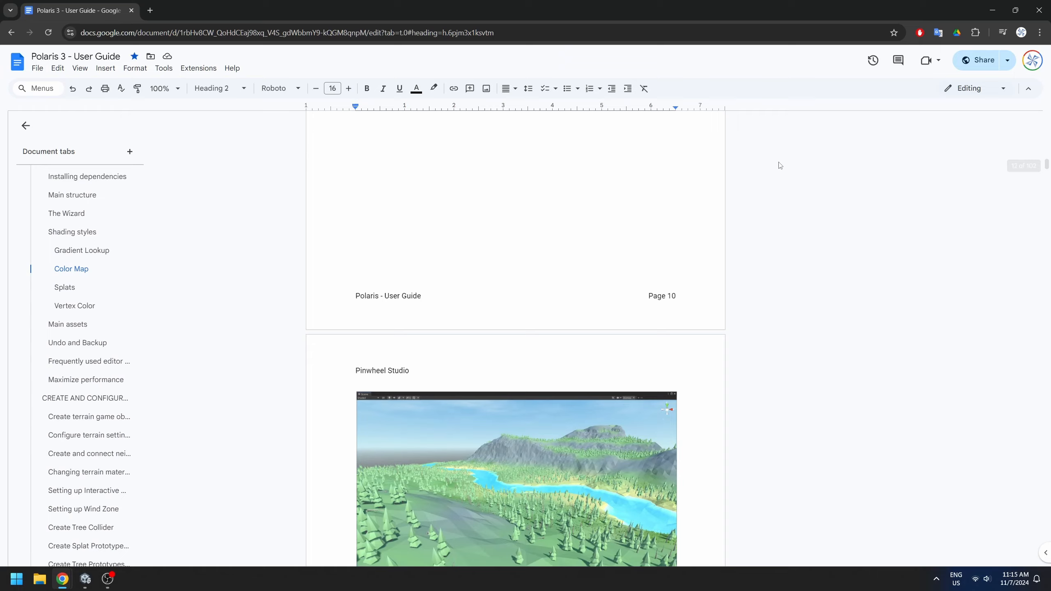
{"action": "scroll", "coordinate": [780, 166], "scroll_direction": "down", "scroll_amount": 15}
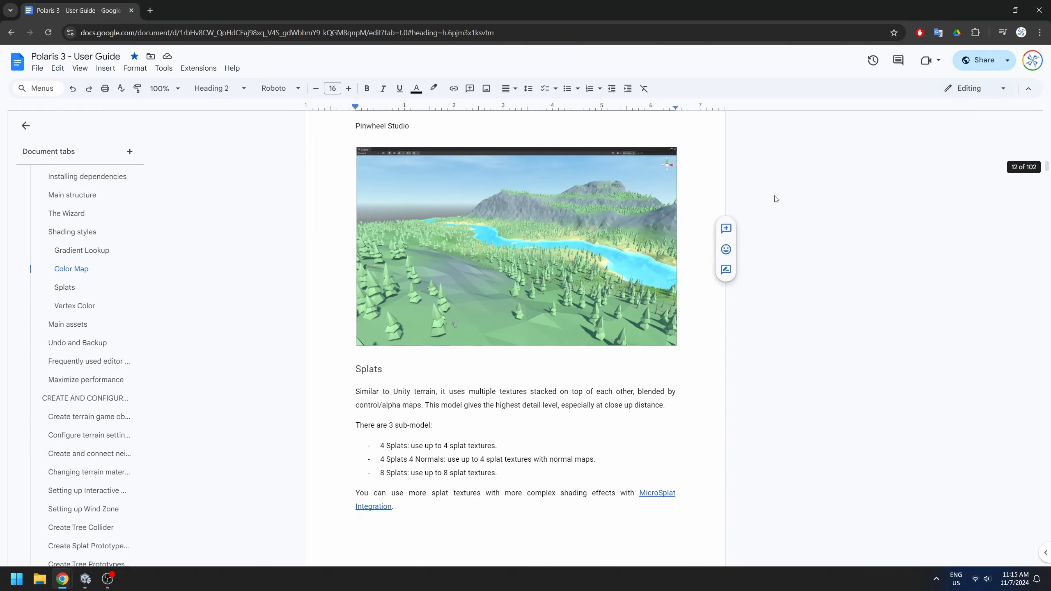
{"action": "scroll", "coordinate": [776, 199], "scroll_direction": "down", "scroll_amount": 15}
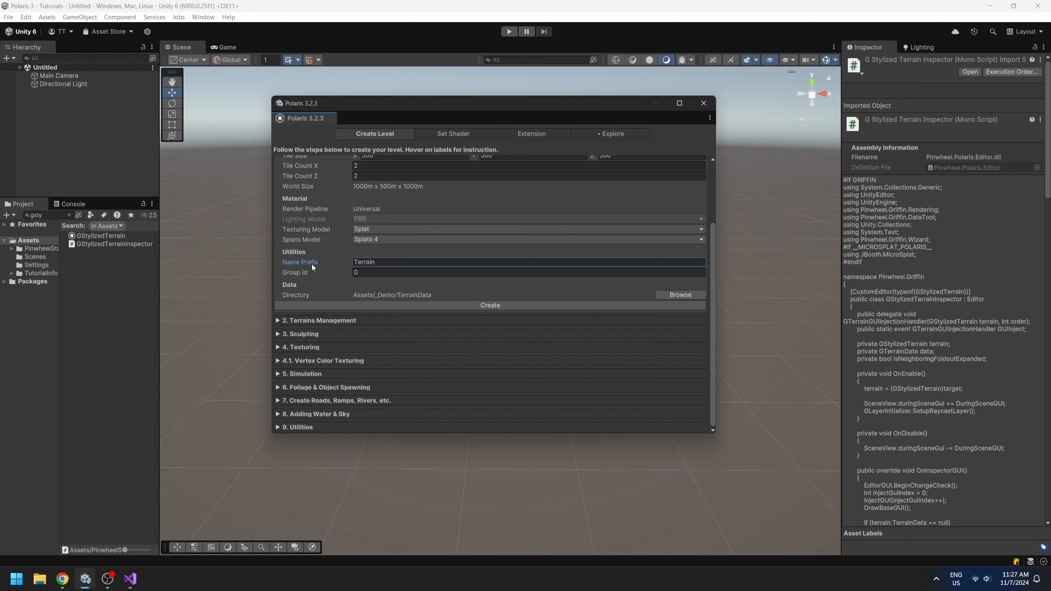
Step: Create the 2 by 2 grid of 500 m terrain tiles with name prefix Terrain and group ID 0, and close the wizard
{"action": "mouse_move", "coordinate": [313, 261]}
{"action": "left_click", "coordinate": [494, 262]}
{"action": "left_click", "coordinate": [510, 261]}
{"action": "left_click", "coordinate": [303, 269]}
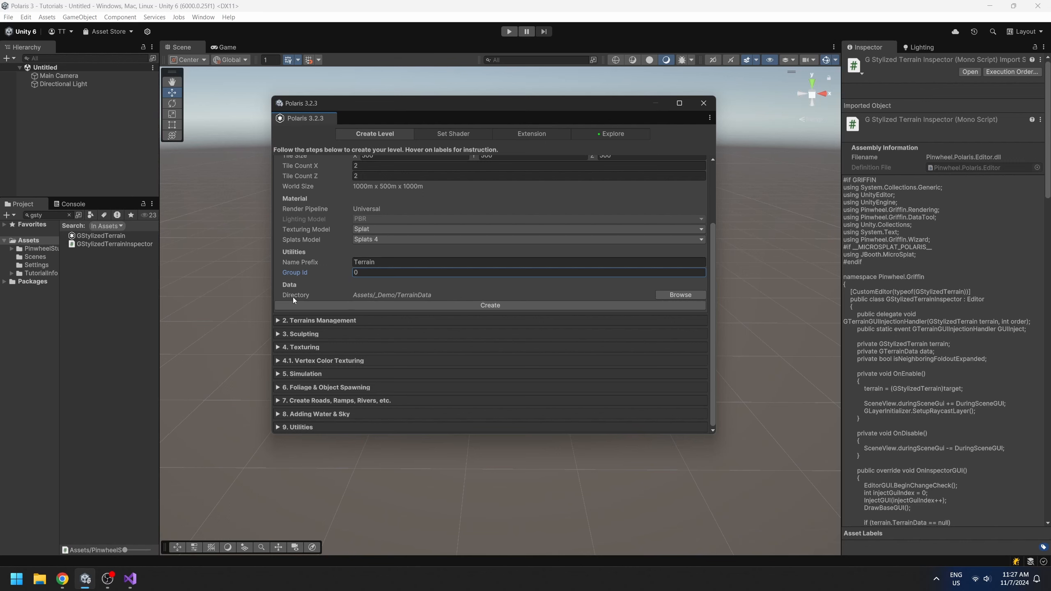
{"action": "mouse_move", "coordinate": [293, 299]}
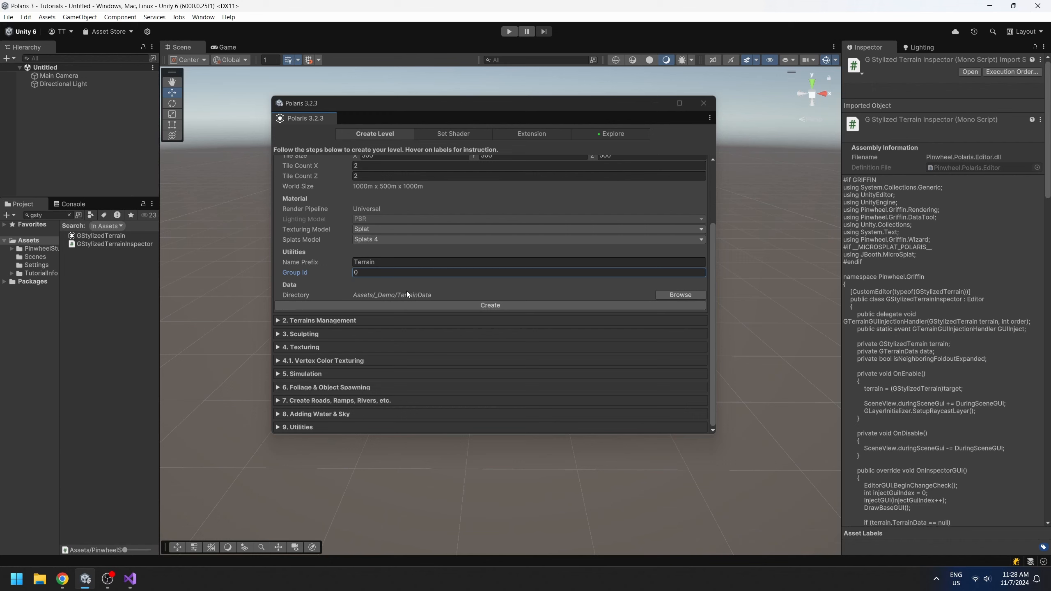
{"action": "left_click", "coordinate": [507, 306]}
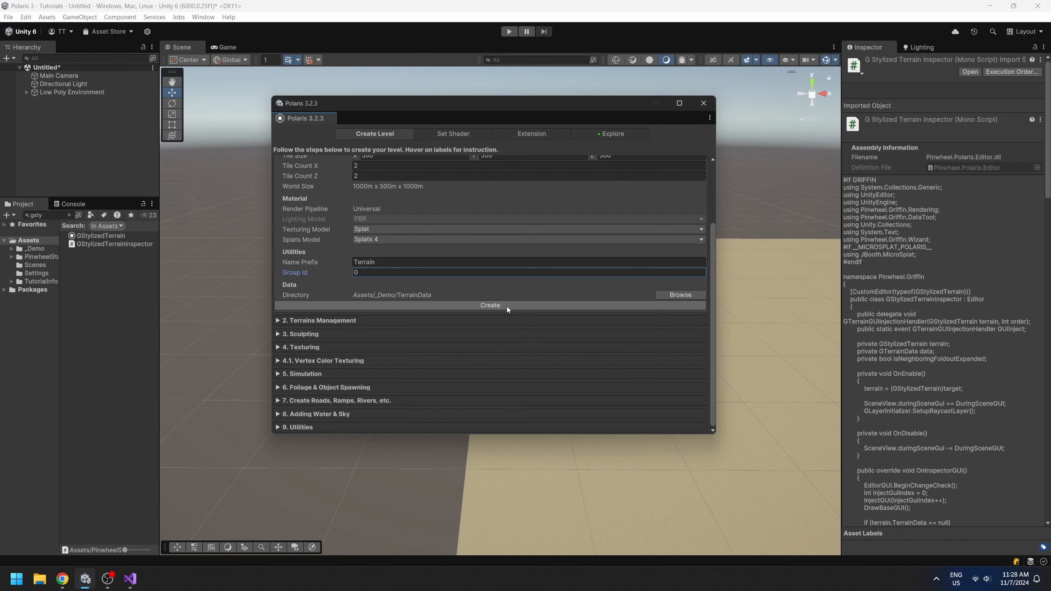
{"action": "left_click", "coordinate": [703, 103]}
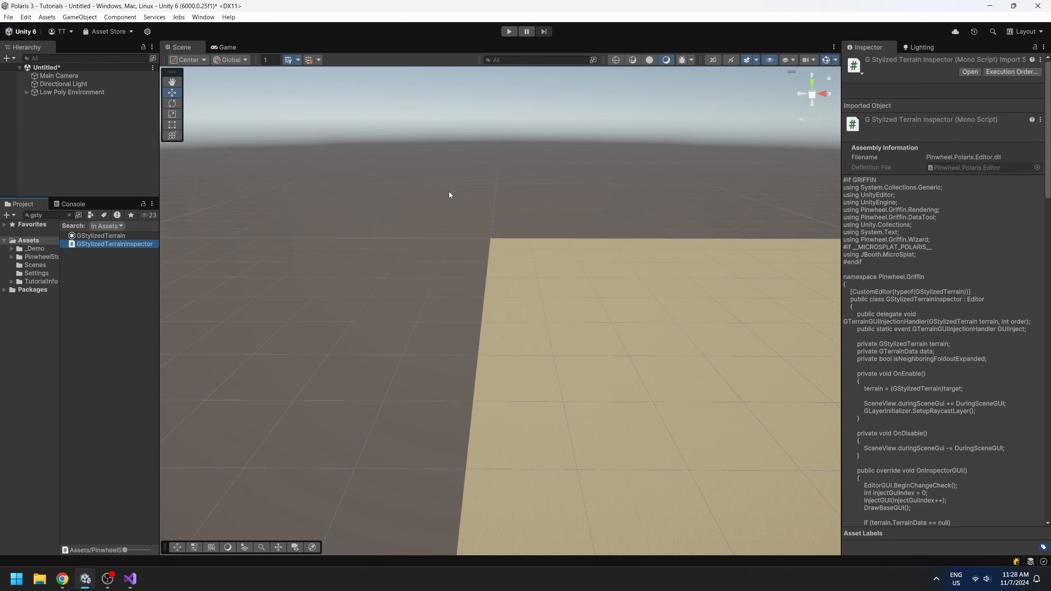
Step: Examine the whole terrain grid from above and inspect each of the tiles under Low Poly Environment, framing Terrain_(1,1)
{"action": "left_click_drag", "start_coordinate": [343, 183], "coordinate": [505, 230], "text": "alt"}
{"action": "scroll", "coordinate": [505, 231], "scroll_direction": "down", "scroll_amount": 4}
{"action": "left_click_drag", "start_coordinate": [570, 216], "coordinate": [645, 222], "text": "alt"}
{"action": "middle_click_drag", "start_coordinate": [645, 222], "coordinate": [609, 283]}
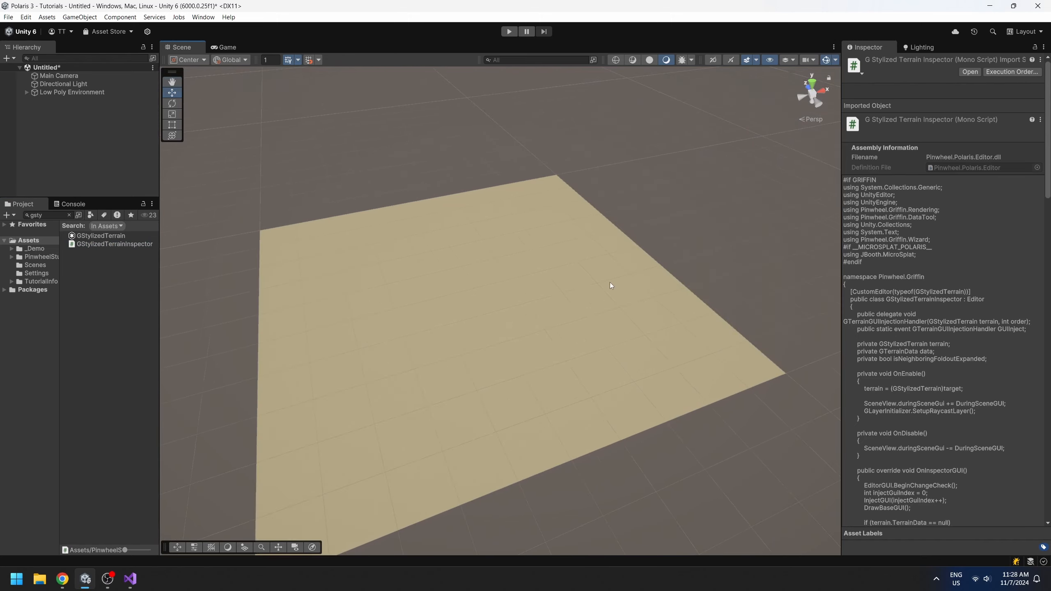
{"action": "left_click_drag", "start_coordinate": [610, 283], "coordinate": [650, 327], "text": "alt"}
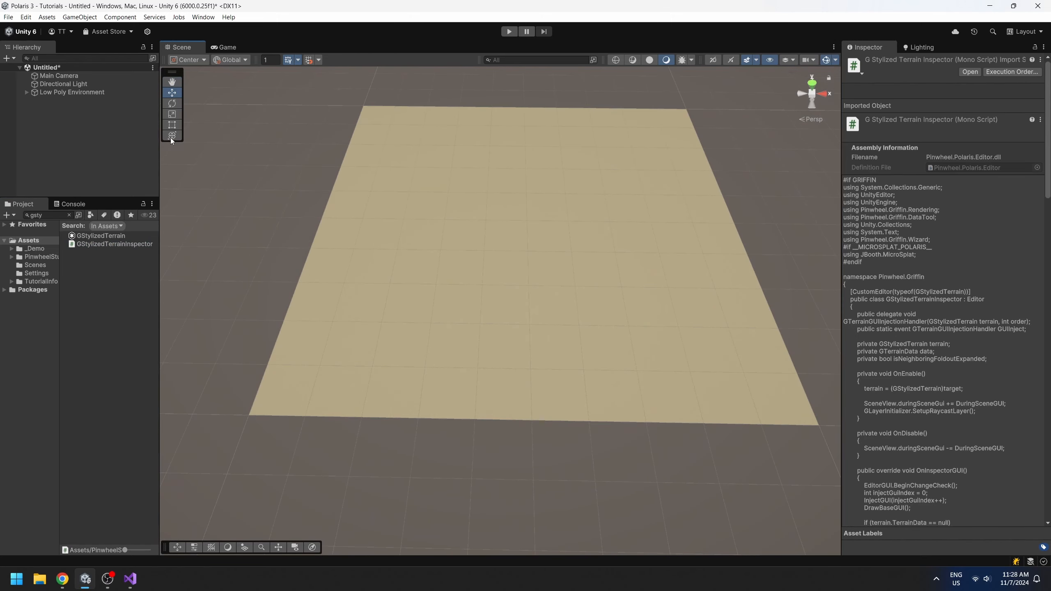
{"action": "left_click", "coordinate": [26, 92]}
{"action": "left_click", "coordinate": [65, 100]}
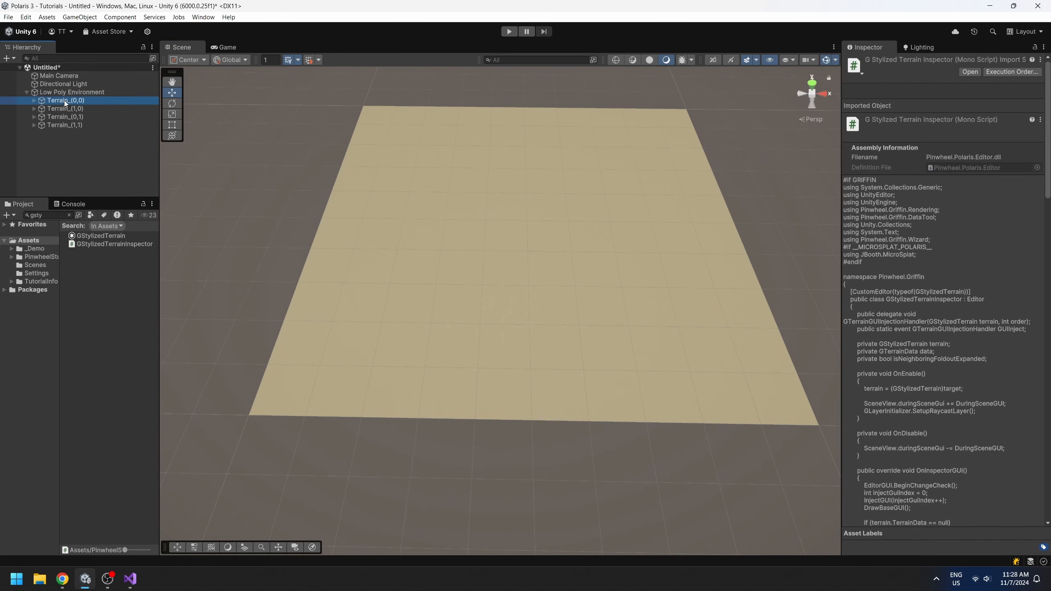
{"action": "left_click", "coordinate": [64, 108]}
{"action": "left_click", "coordinate": [64, 117]}
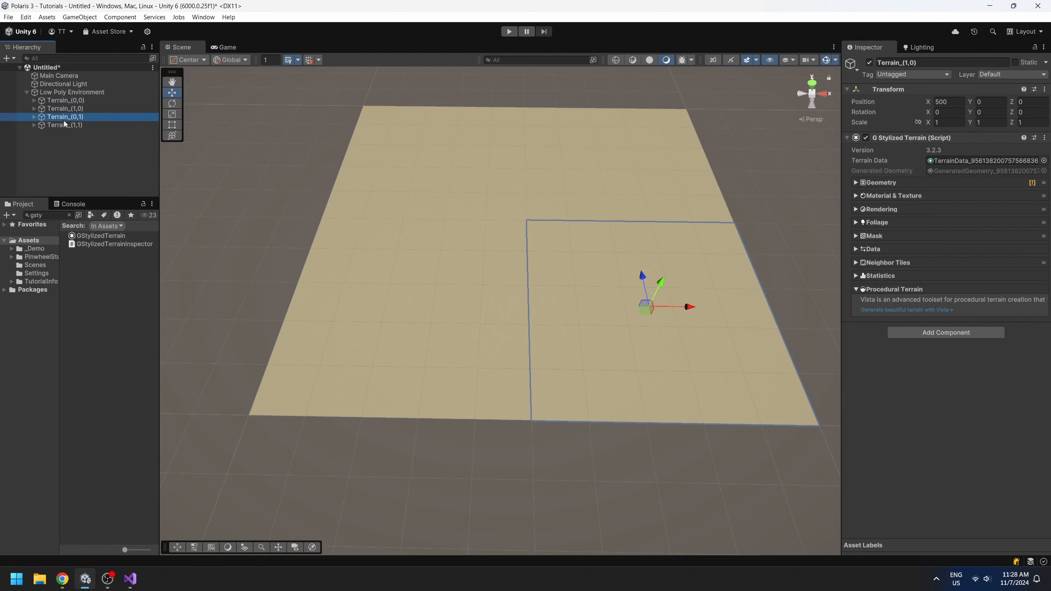
{"action": "left_click", "coordinate": [64, 126]}
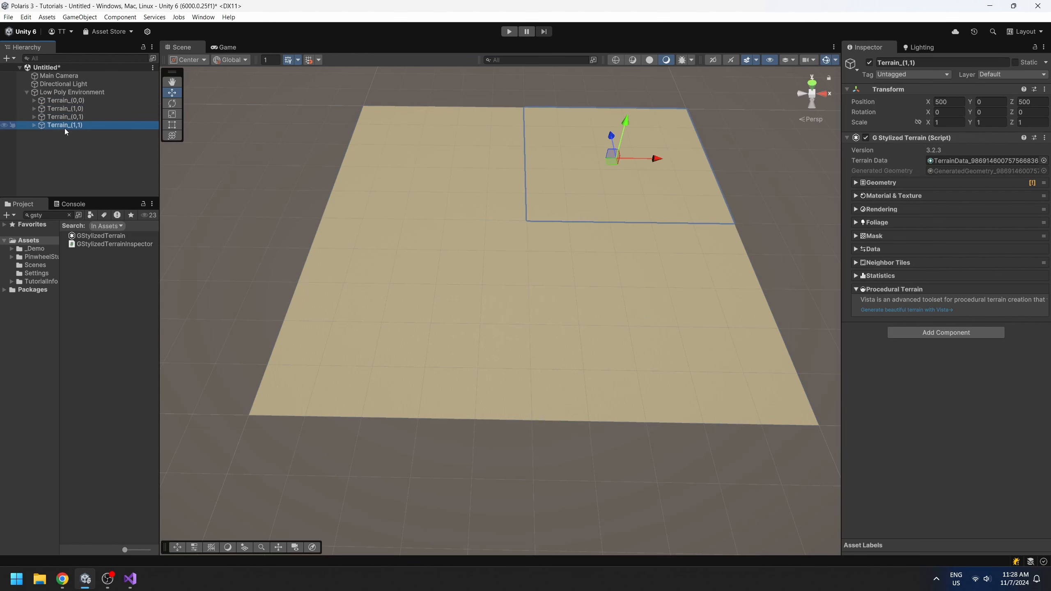
{"action": "key", "text": "f"}
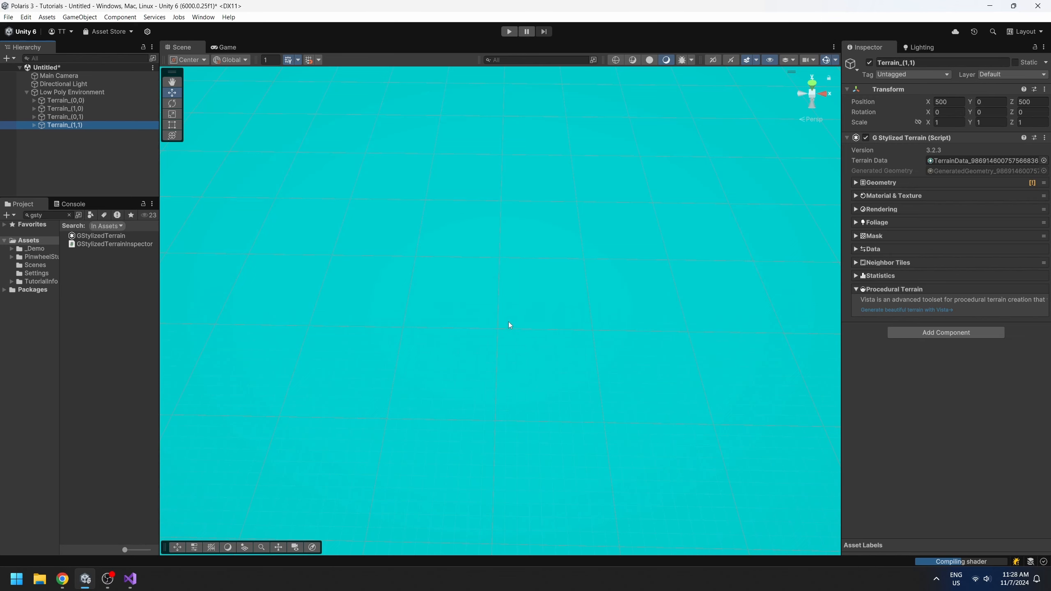
{"action": "right_click_drag", "start_coordinate": [495, 325], "coordinate": [489, 236]}
{"action": "scroll", "coordinate": [616, 238], "scroll_direction": "down", "scroll_amount": 10}
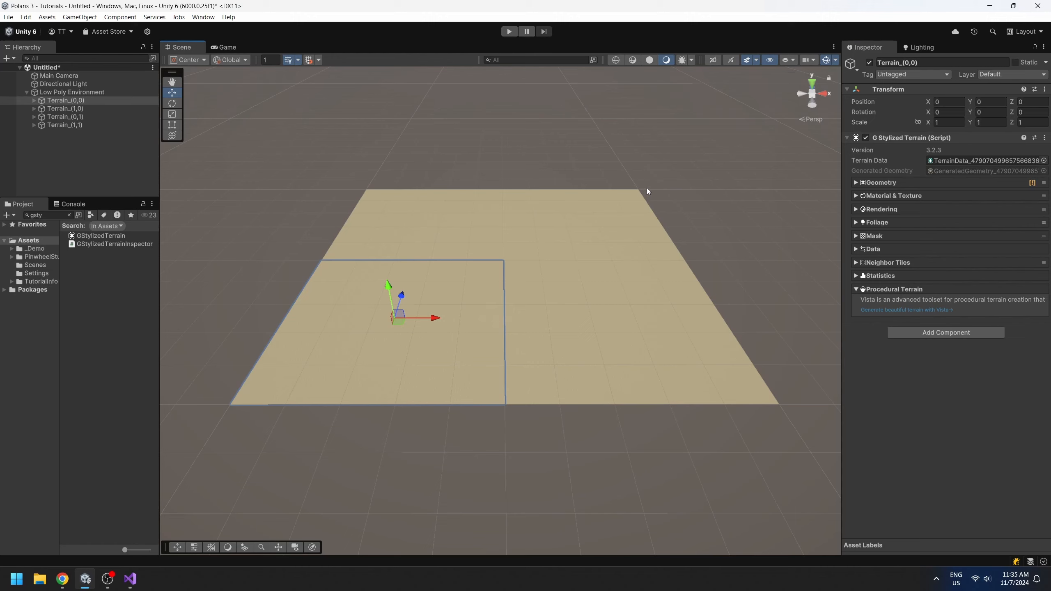
Step: Widen the inspector and project areas, locate the terrain data asset of Terrain_(0,0), and expand it to examine its sub-assets
{"action": "left_click_drag", "start_coordinate": [840, 177], "coordinate": [796, 177]}
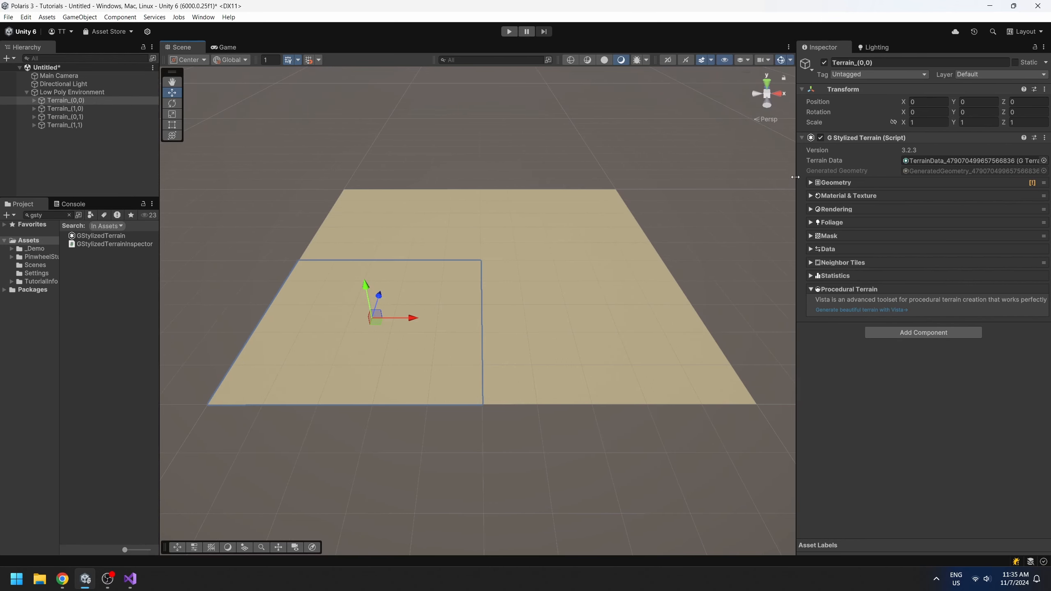
{"action": "left_click", "coordinate": [844, 161]}
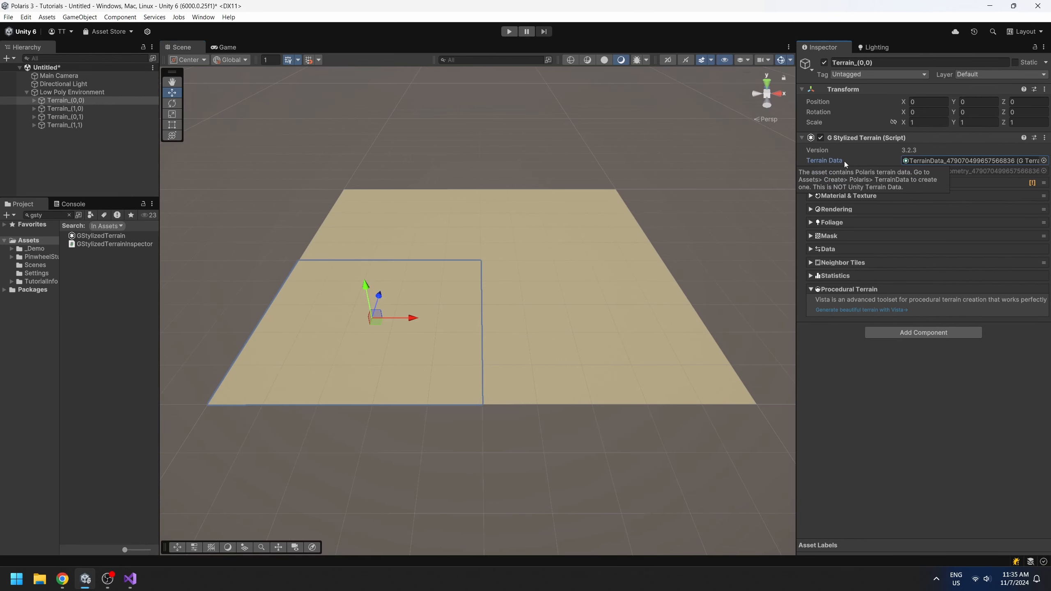
{"action": "left_click", "coordinate": [963, 161]}
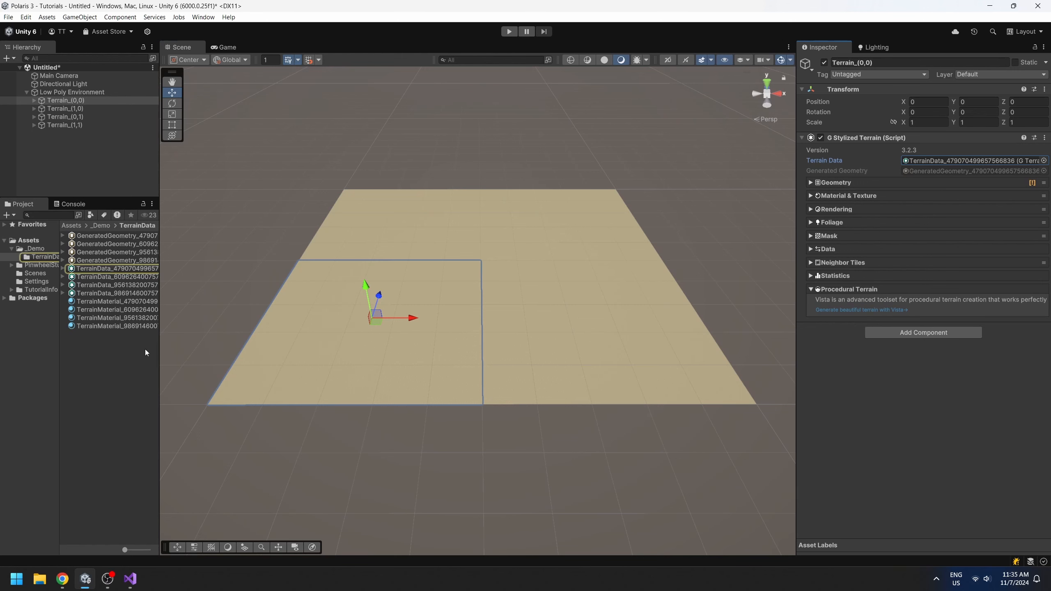
{"action": "left_click_drag", "start_coordinate": [160, 346], "coordinate": [241, 344]}
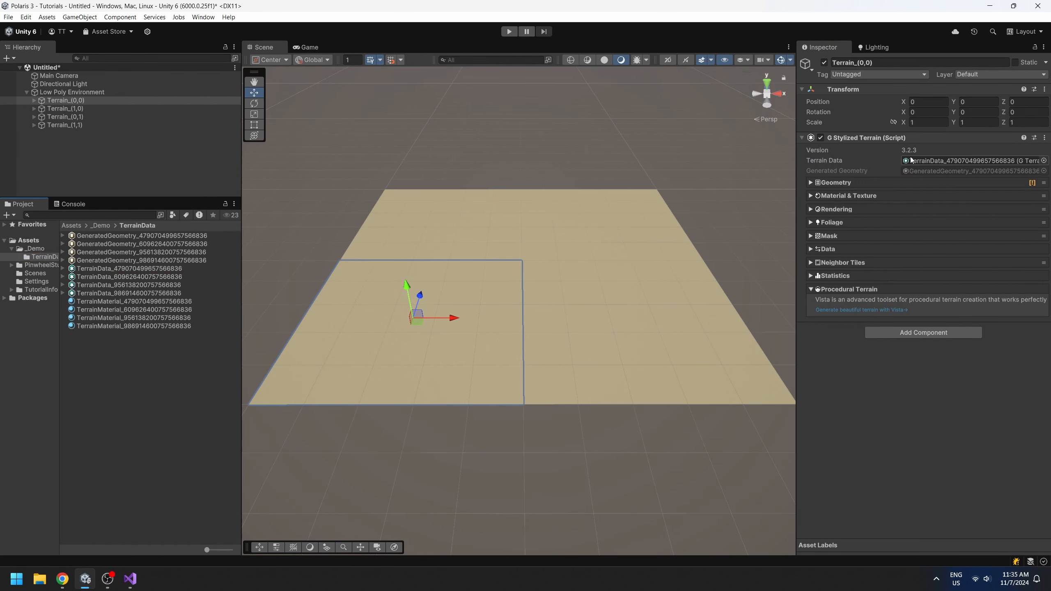
{"action": "left_click", "coordinate": [63, 268]}
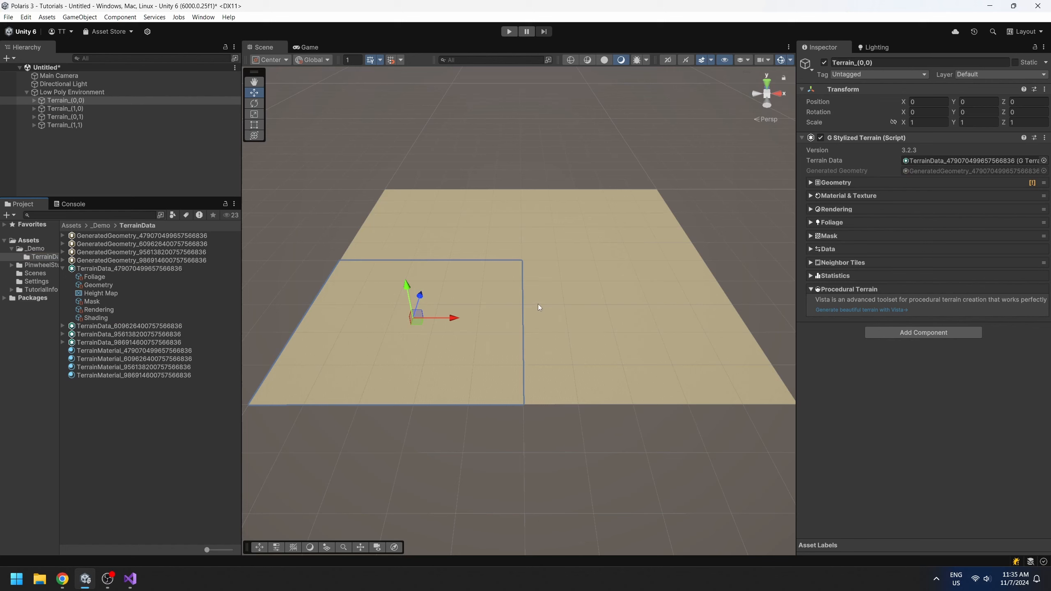
Step: Examine the mesh chunks in the generated geometry asset of Terrain_(0,0), collapse it, and read the Generated Geometry description
{"action": "left_click", "coordinate": [927, 173]}
{"action": "left_click", "coordinate": [62, 236]}
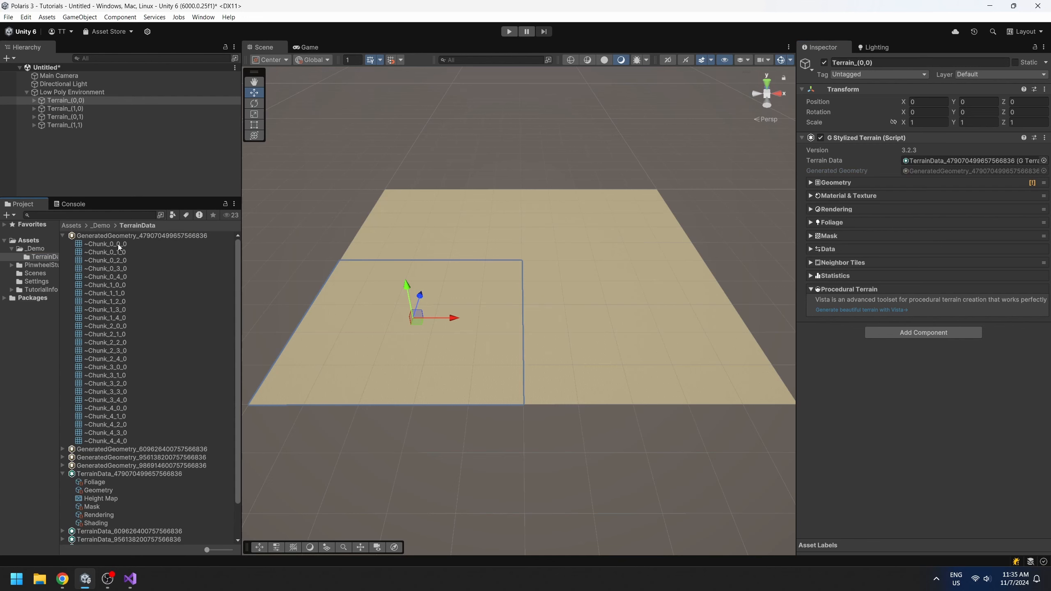
{"action": "left_click", "coordinate": [63, 236]}
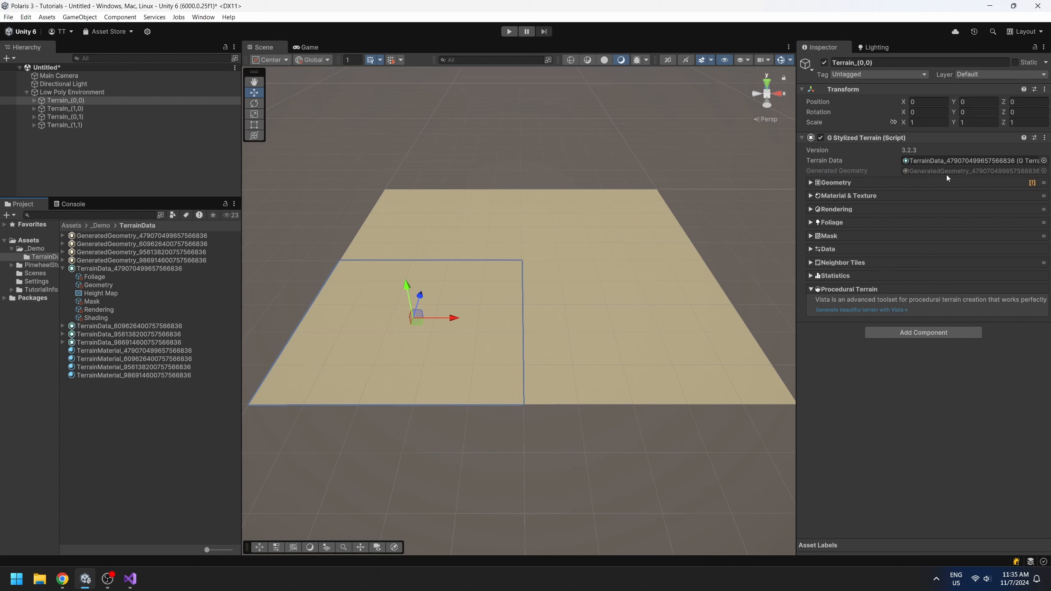
{"action": "mouse_move", "coordinate": [858, 173]}
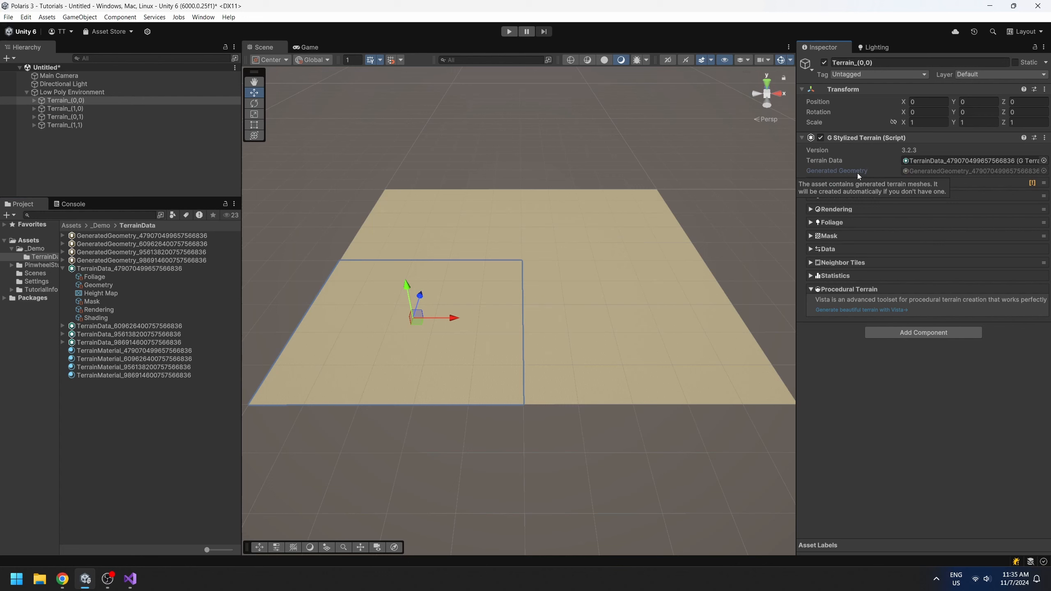
Step: Expand the Material & Texture settings of Terrain_(0,0) and locate its assigned material asset
{"action": "left_click", "coordinate": [842, 210]}
{"action": "left_click", "coordinate": [842, 210]}
{"action": "left_click", "coordinate": [845, 196]}
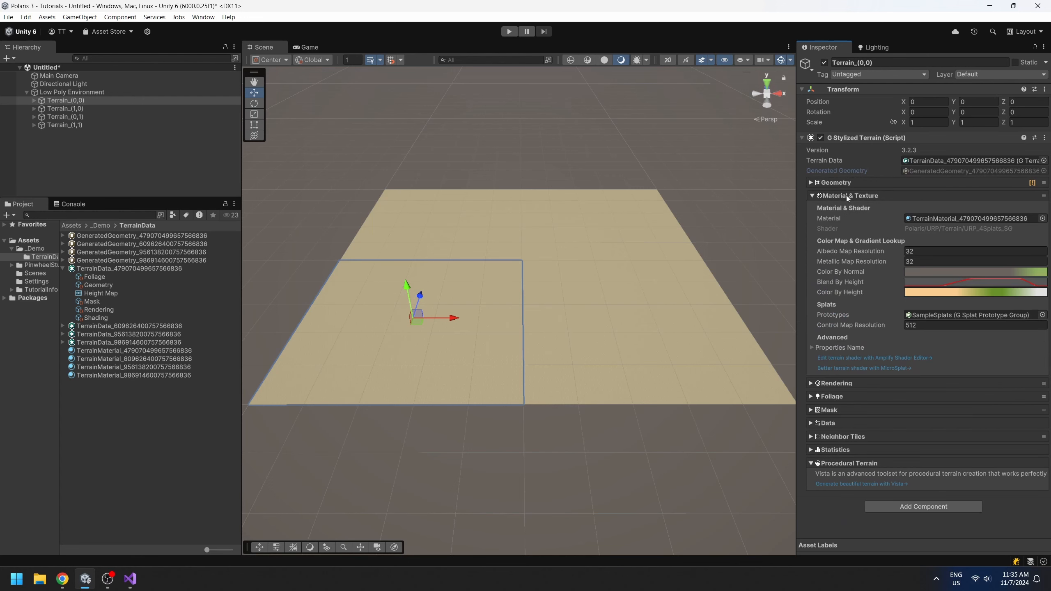
{"action": "left_click", "coordinate": [942, 220]}
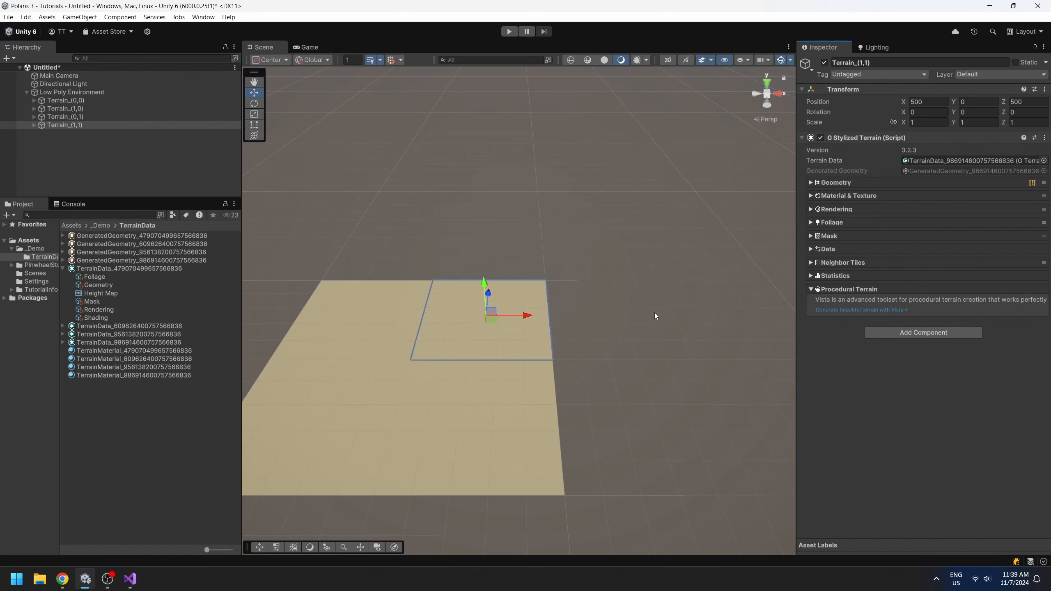
Step: Starting from Terrain_(1,1), pin neighbor tiles at (1000, 0, 500), (1000, 0, 1000) and (500, 0, 1000), and end terrain pinning
{"action": "left_click", "coordinate": [92, 126]}
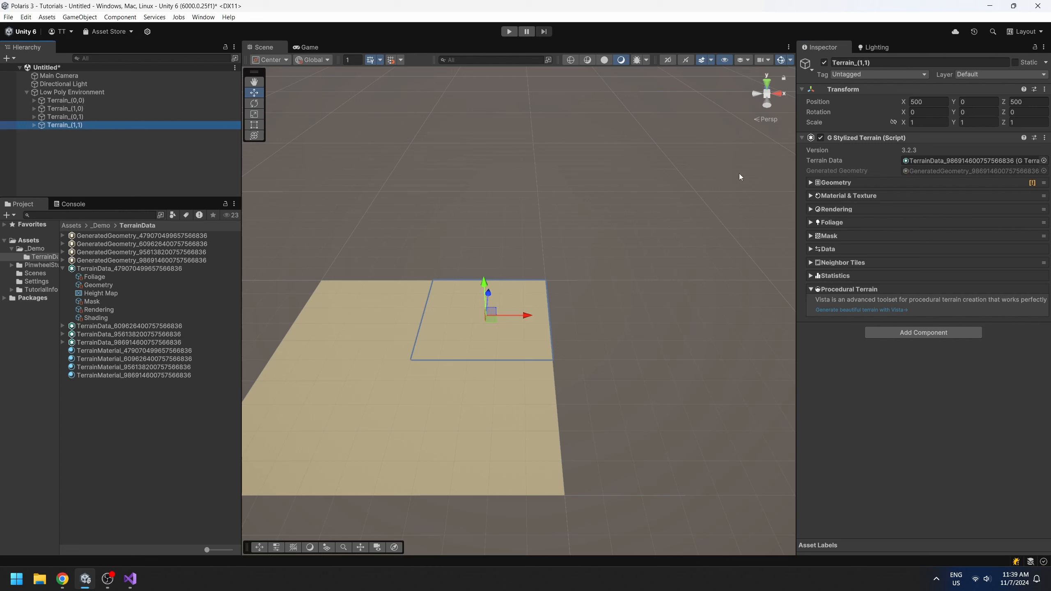
{"action": "left_click", "coordinate": [842, 263]}
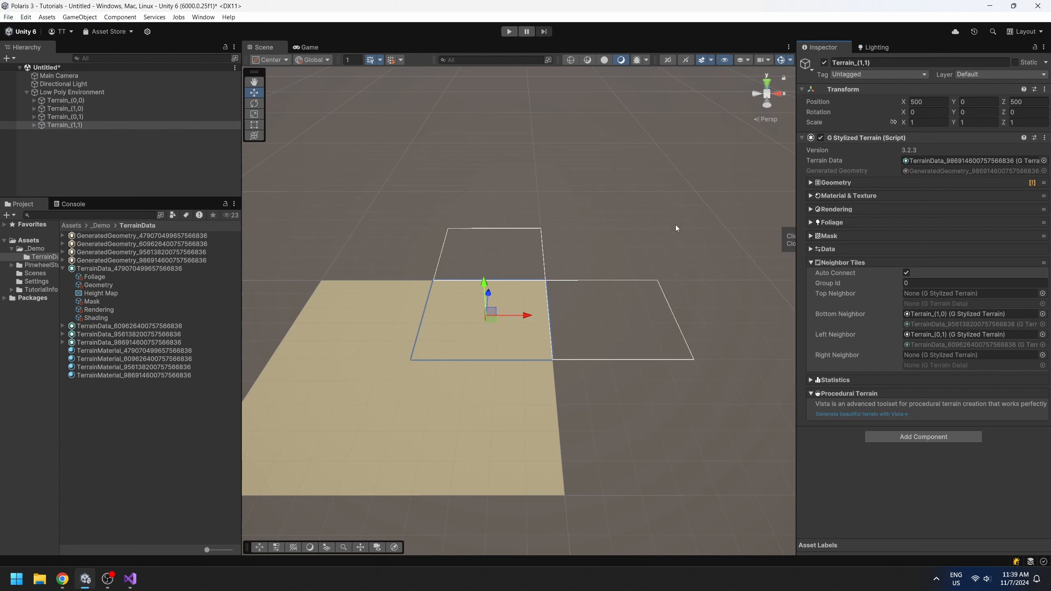
{"action": "left_click", "coordinate": [578, 313]}
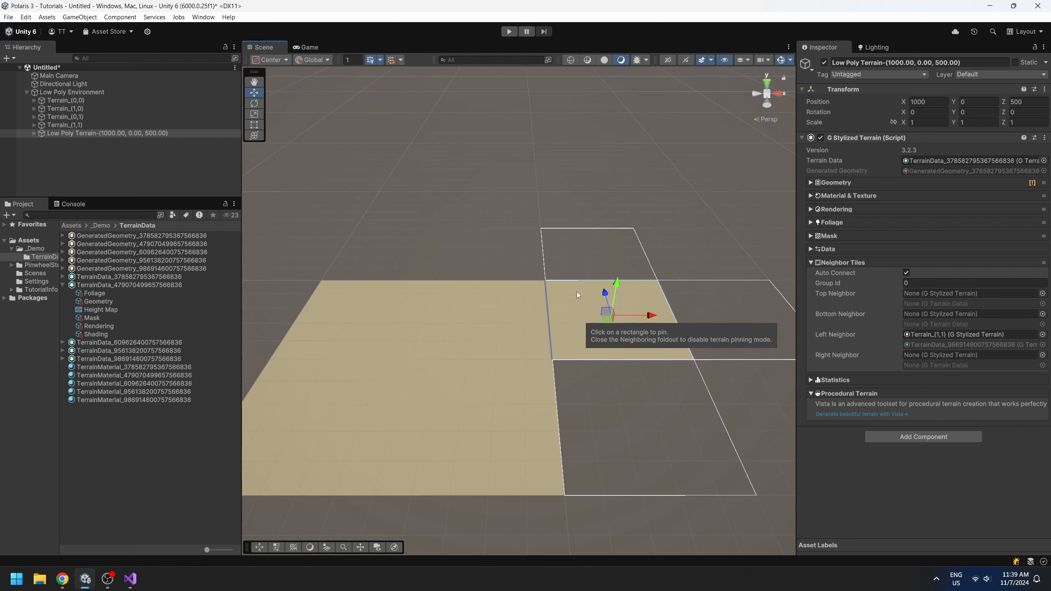
{"action": "left_click", "coordinate": [562, 248]}
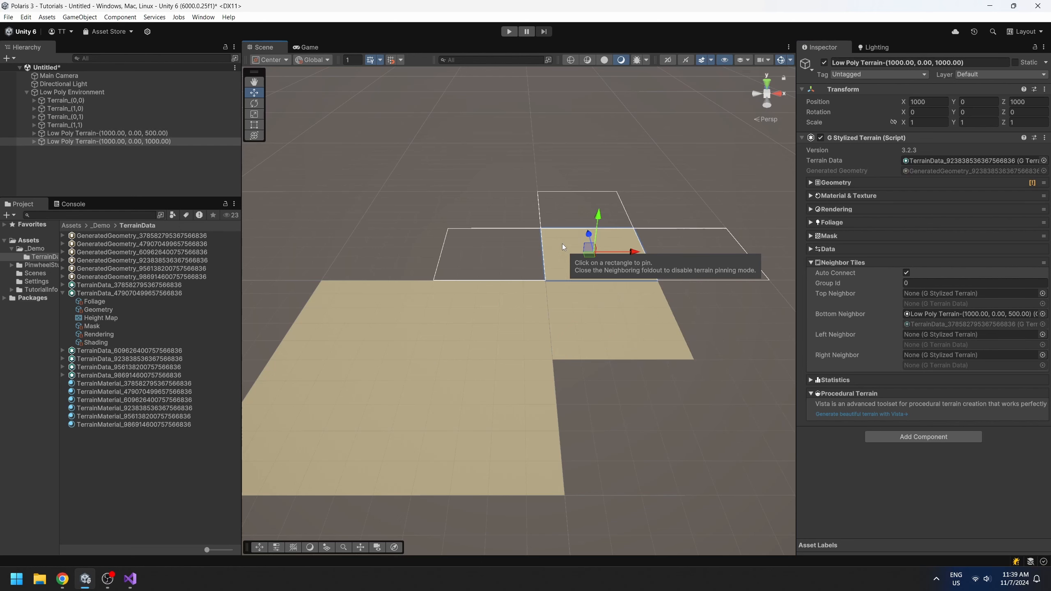
{"action": "left_click", "coordinate": [492, 253]}
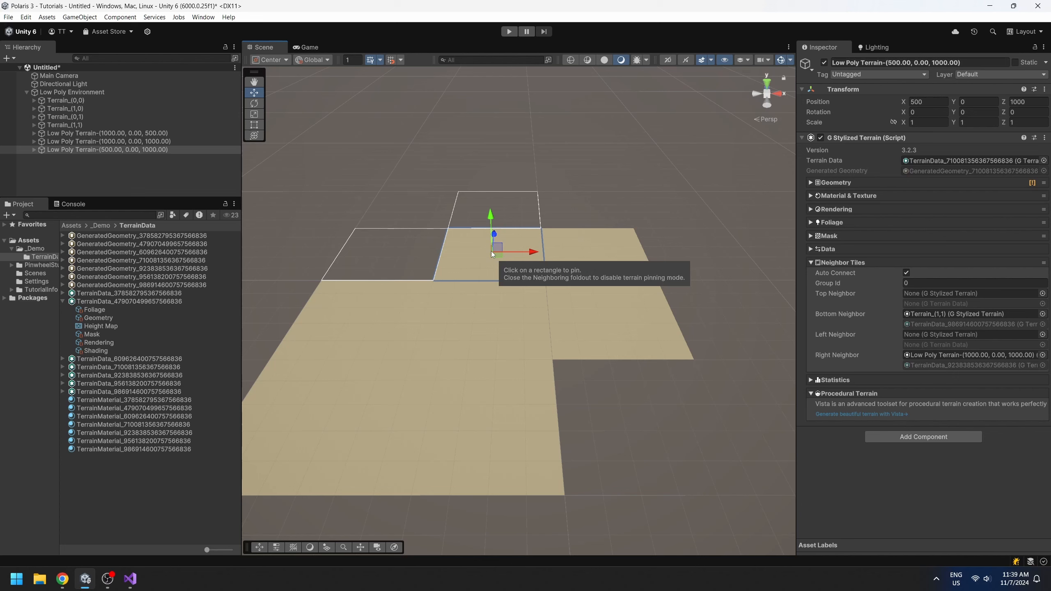
{"action": "left_click", "coordinate": [874, 263]}
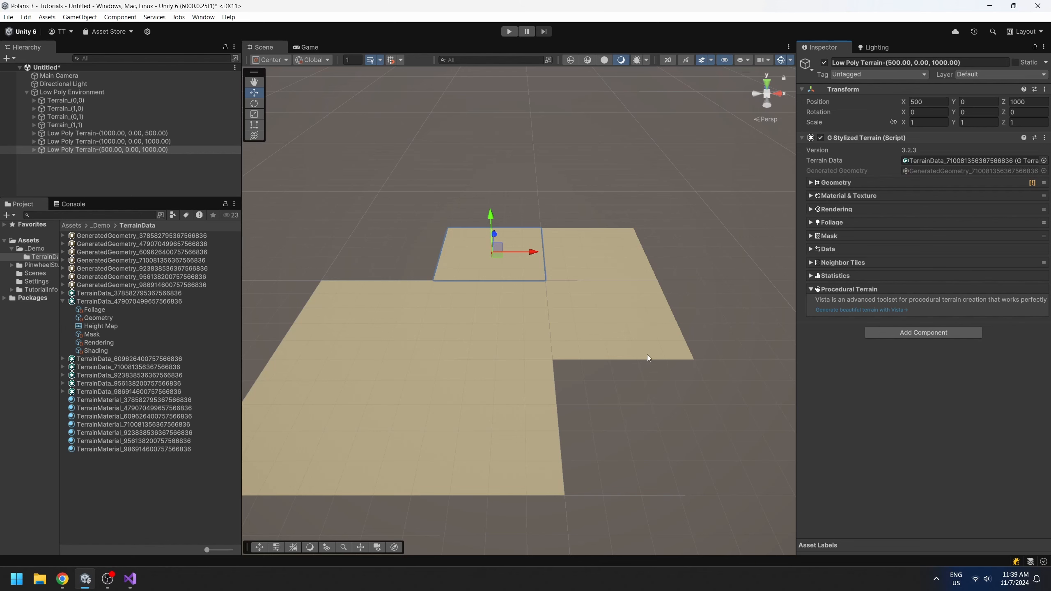
{"action": "scroll", "coordinate": [647, 355], "scroll_direction": "down", "scroll_amount": 5}
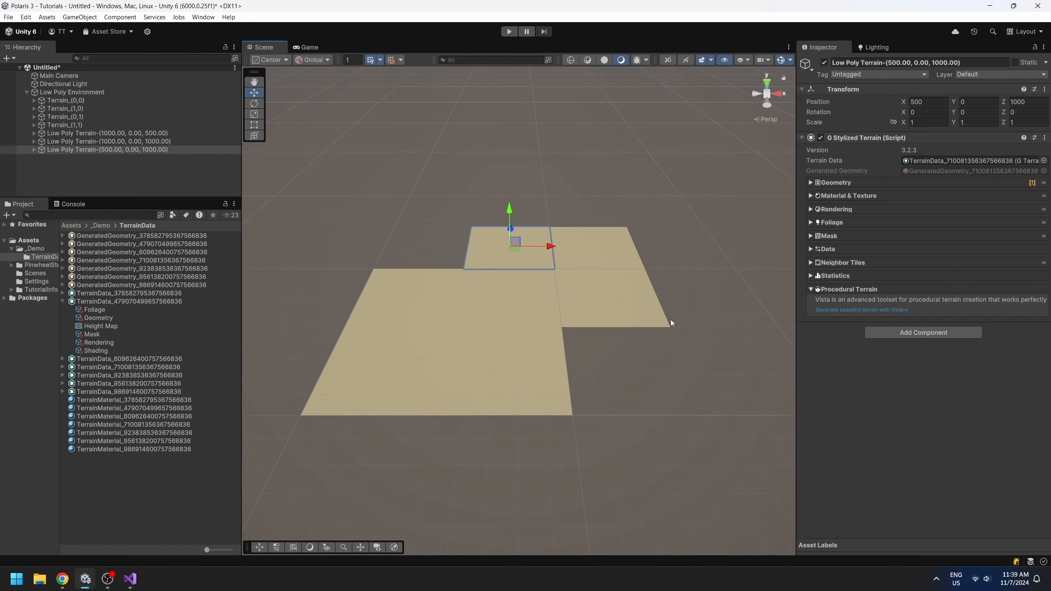